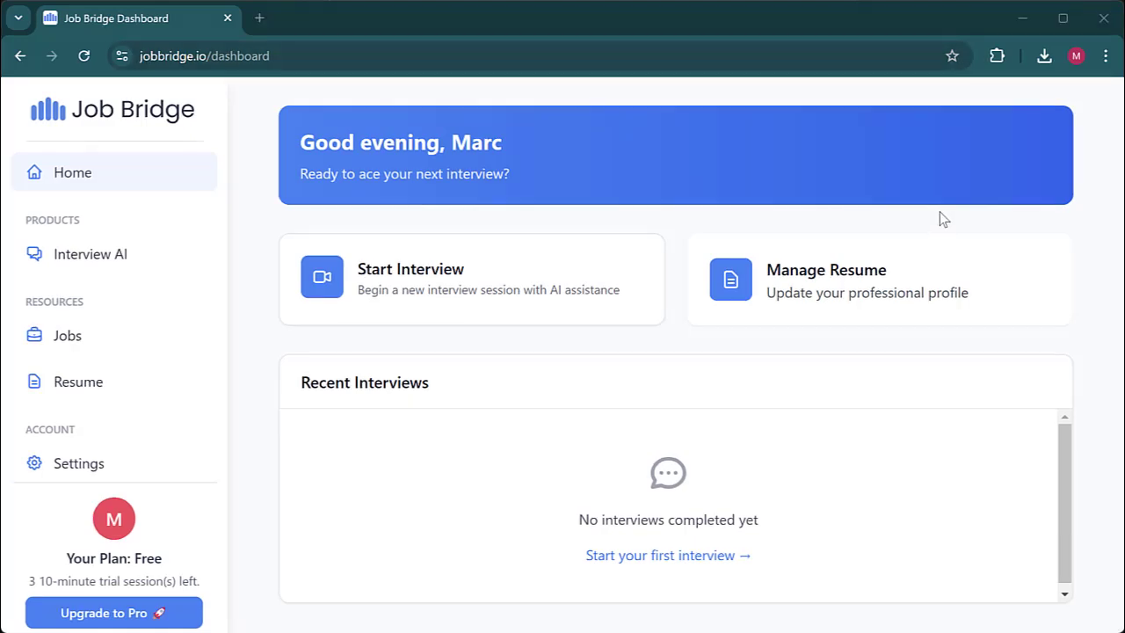
Upload resume-sample.pdf as the resume, then go to the Job Applications page.
click(911, 296)
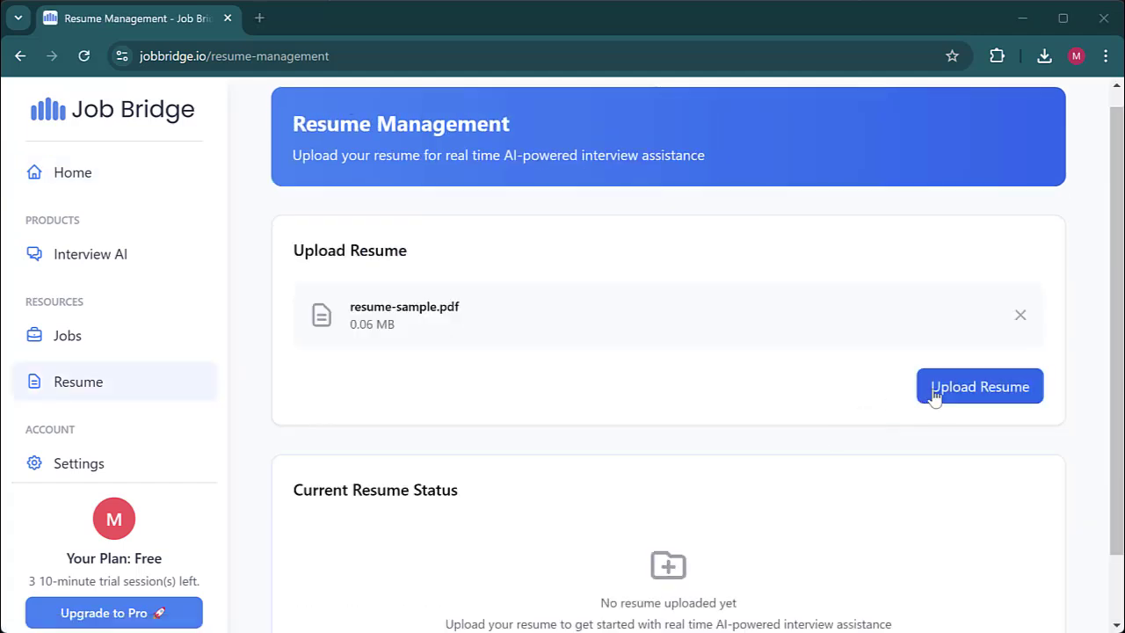
click(949, 391)
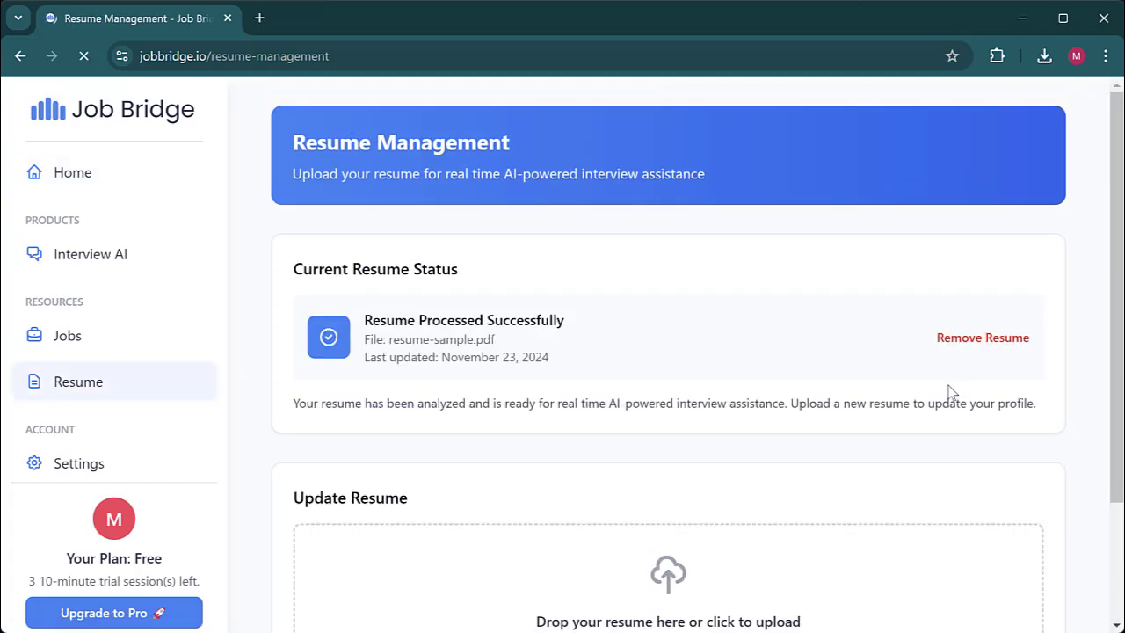
click(151, 339)
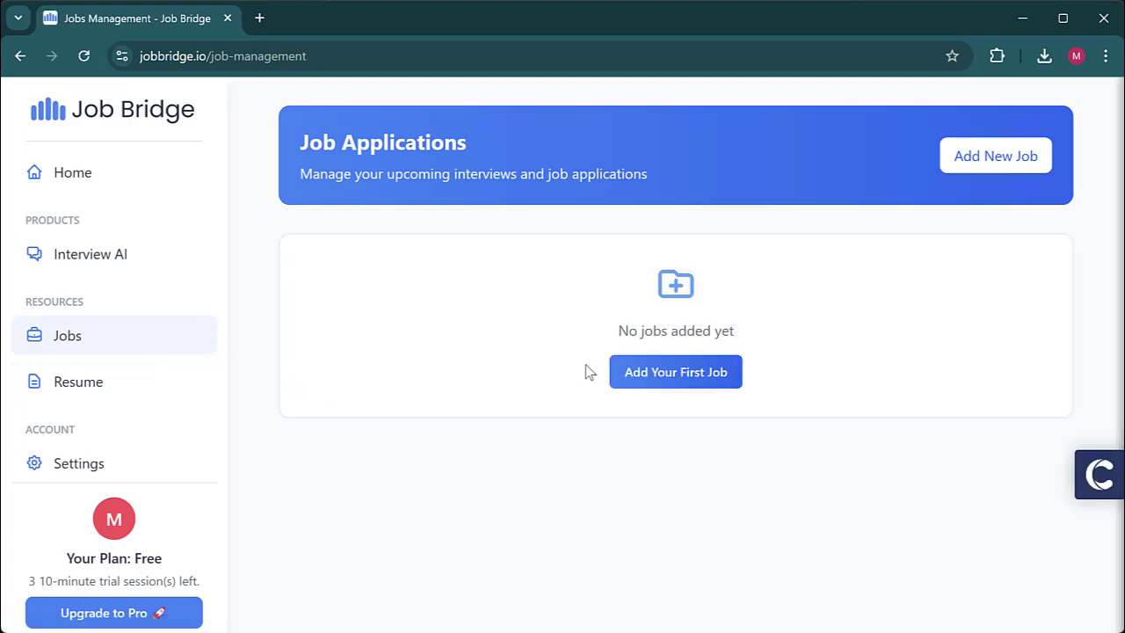
Begin a new job entry with Company Name 'McKinsey & Company' and Job Role 'Business Analyst'.
click(648, 377)
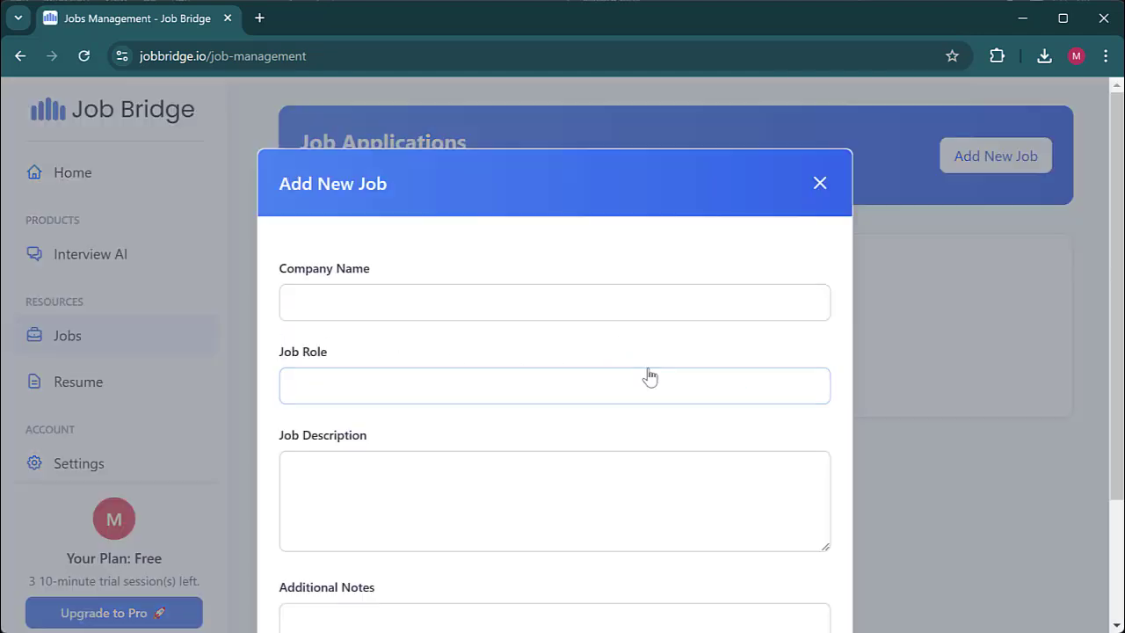
scroll(689, 352, down, 2)
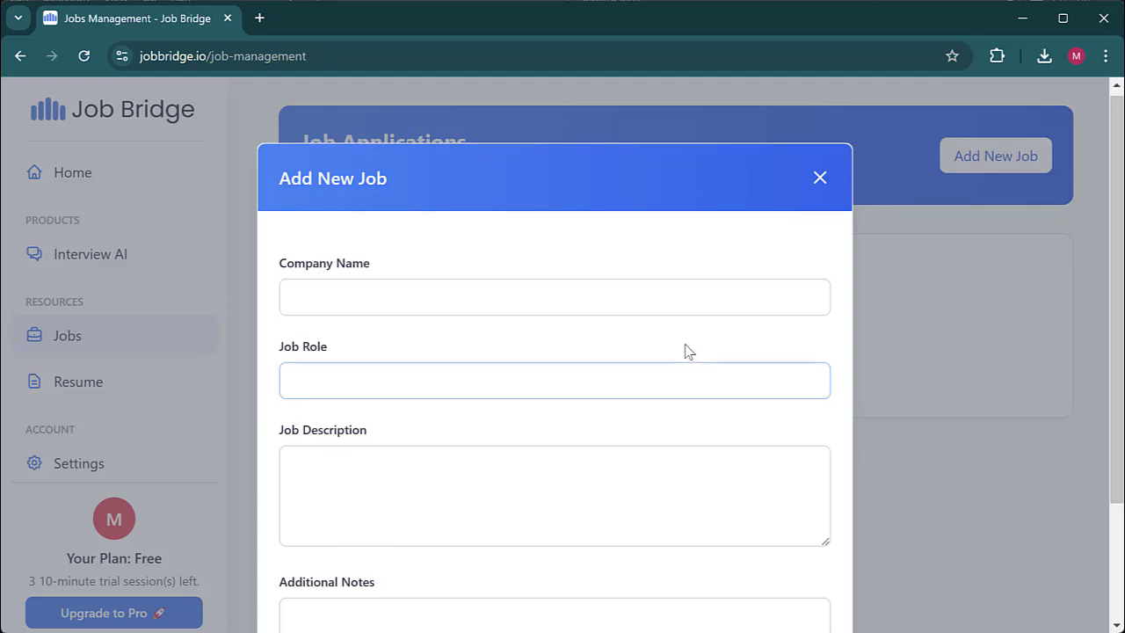
scroll(688, 352, down, 1)
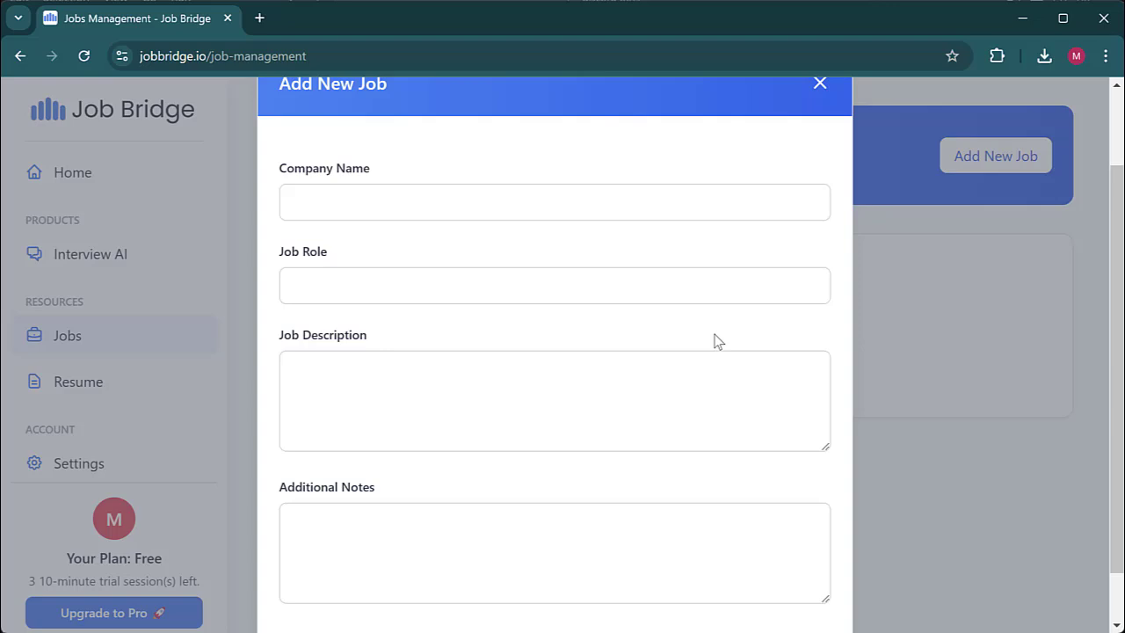
text(McKinsey & Company)
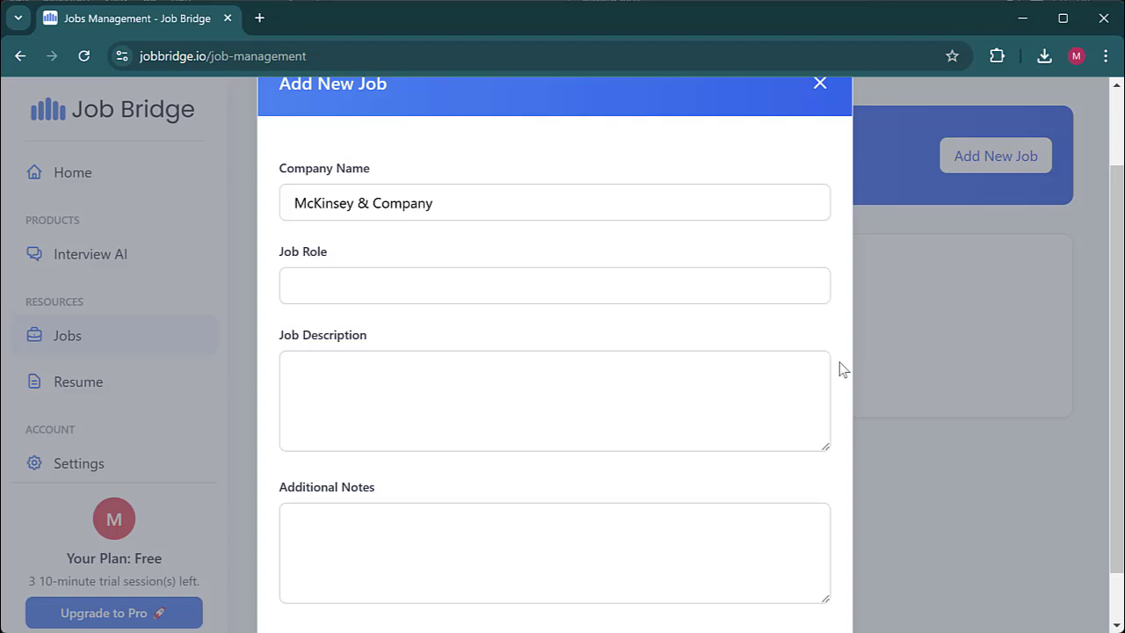
key(Tab)
text(Business Analyst)
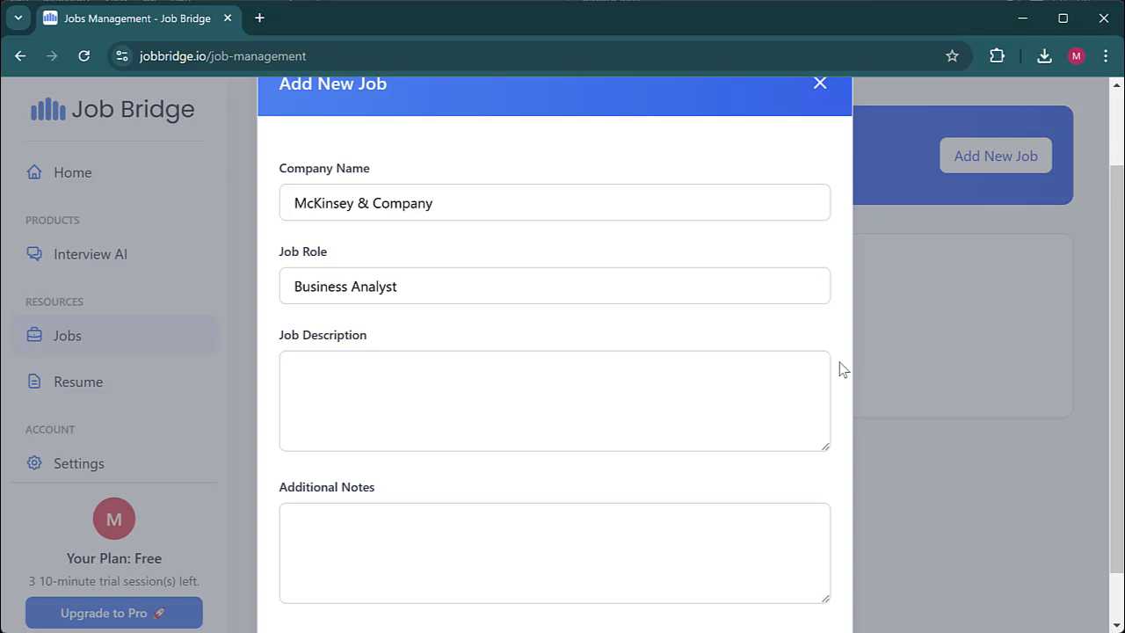
Fill in the job description and the case-study interview notes, then save the job.
text(Assist in problem-solving sessions, analyze key)
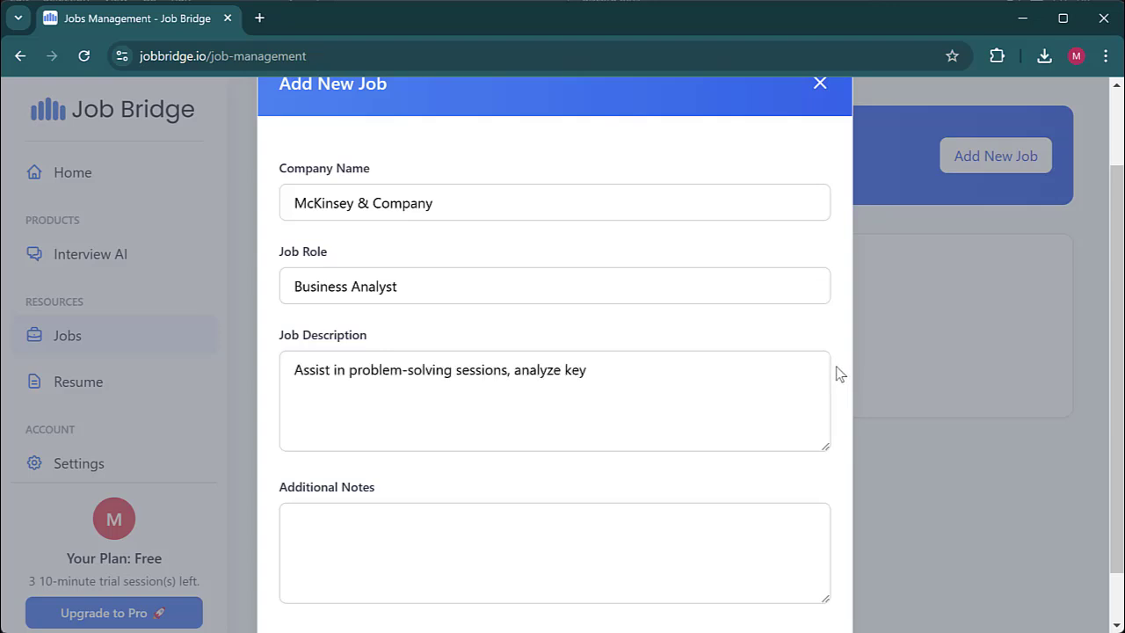
text( data and industry trends, and contr)
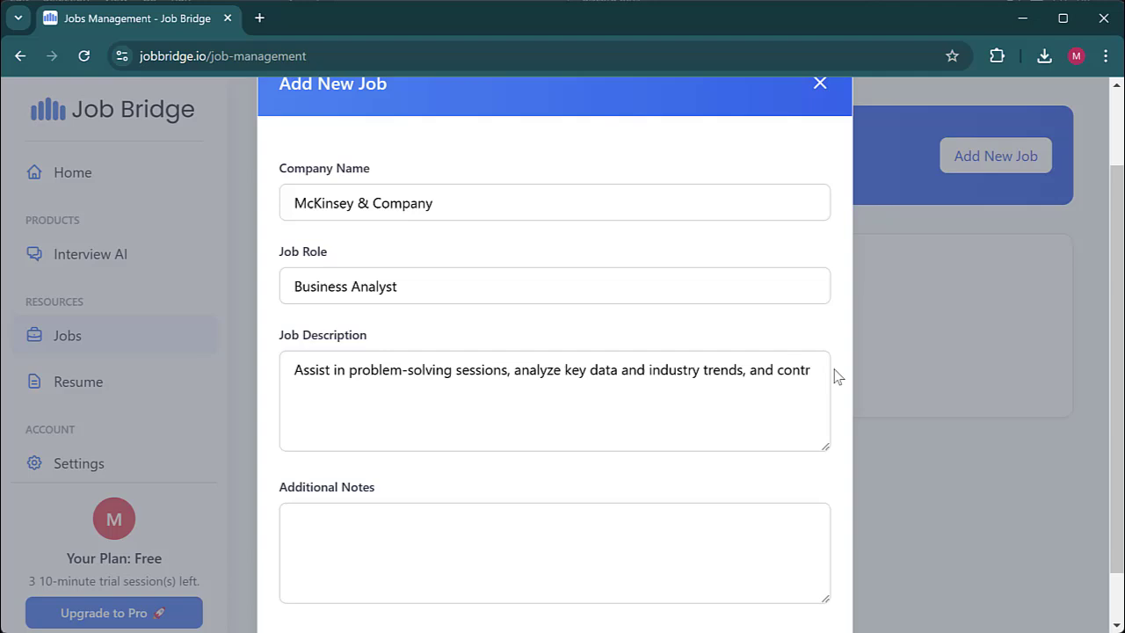
text(ibute to client presentations and)
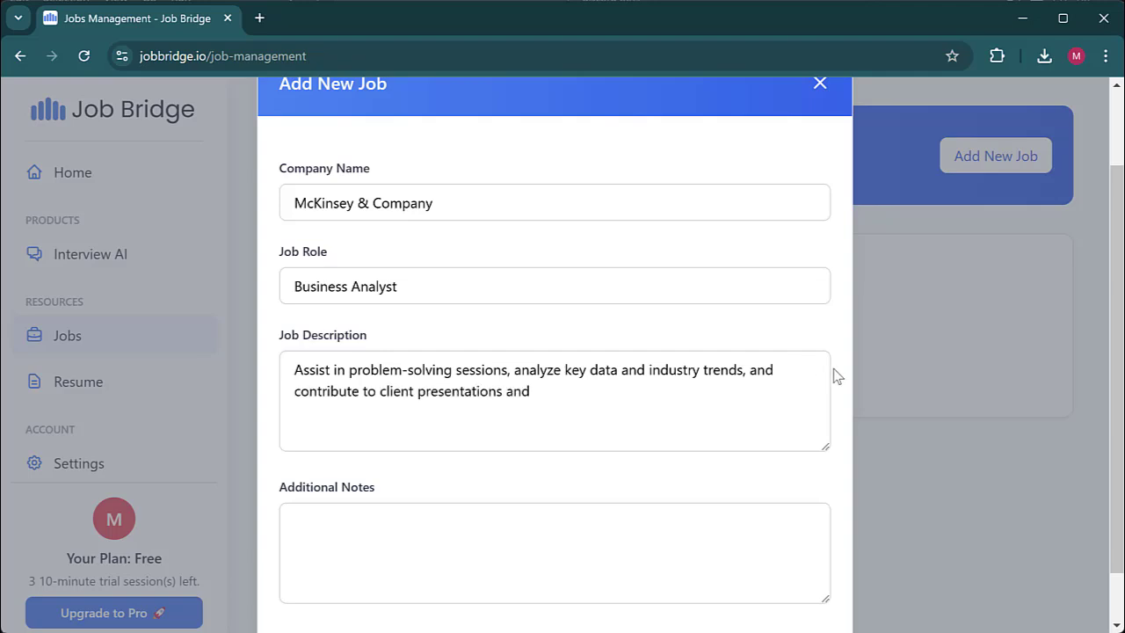
text( deliverables.)
text(The interview will focus on case)
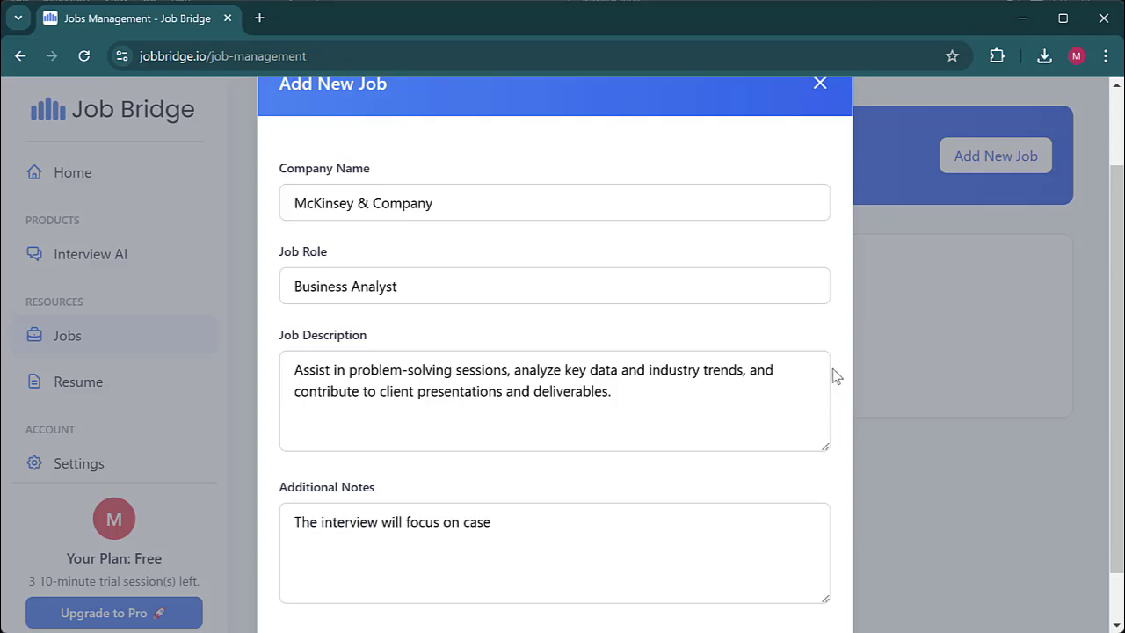
text( study exercises, logical problem-s)
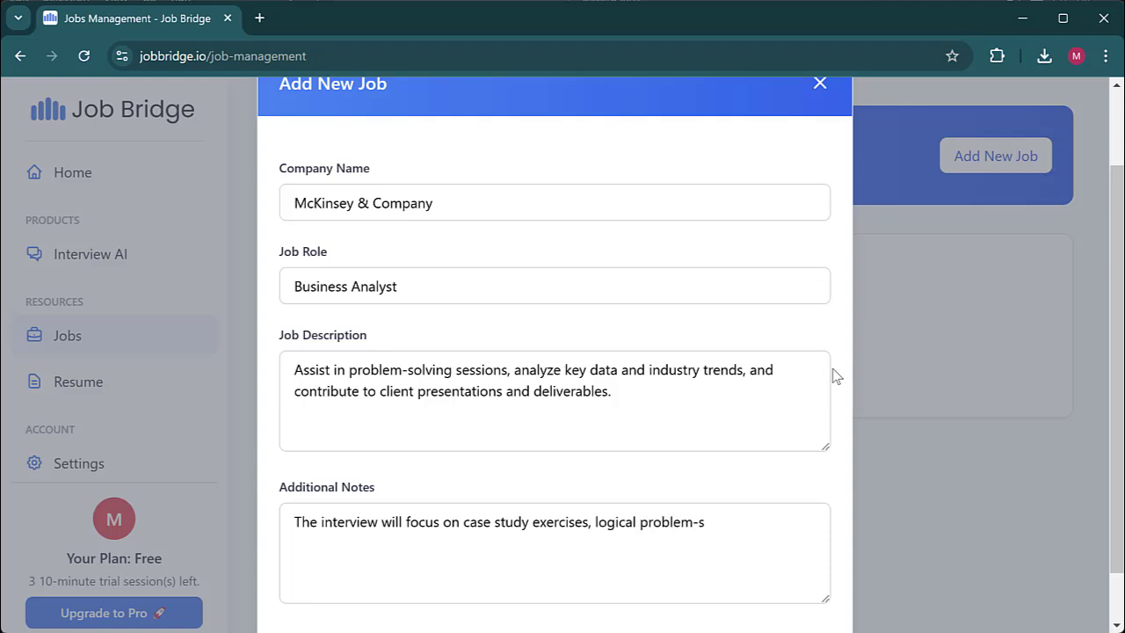
text(olving, and assessing communication)
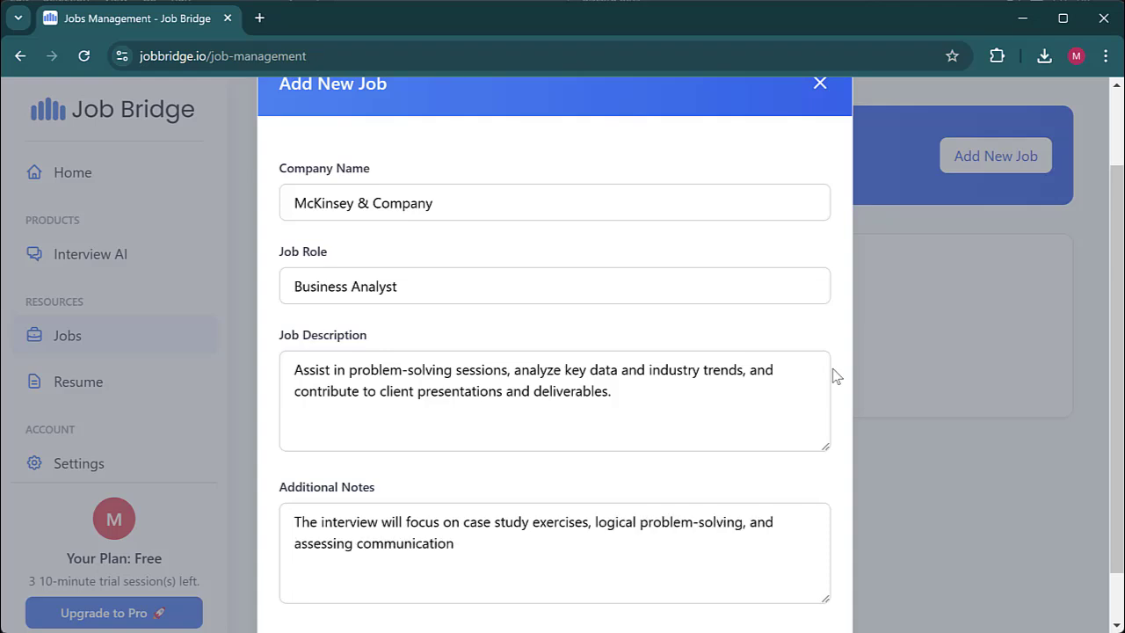
text( and teamwork skills.)
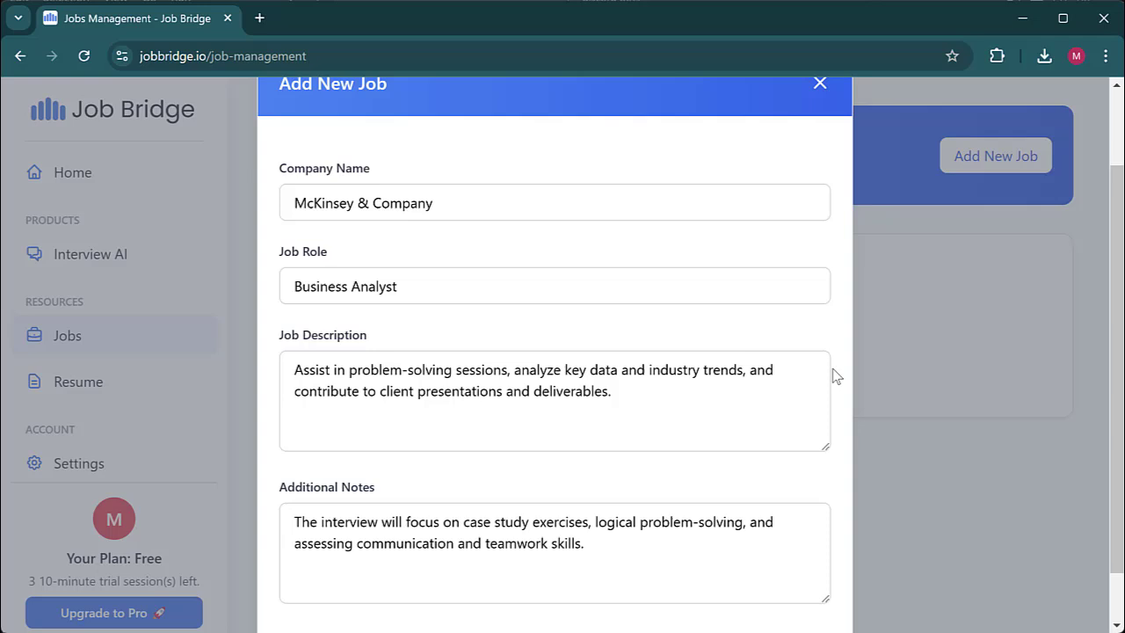
scroll(836, 376, down, 1)
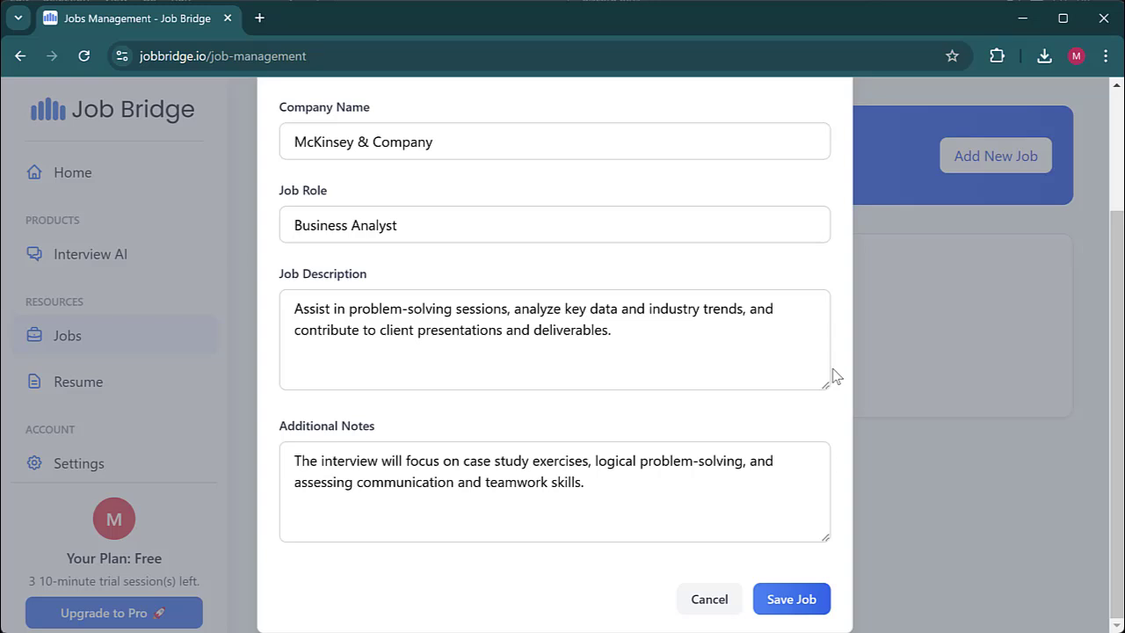
click(793, 600)
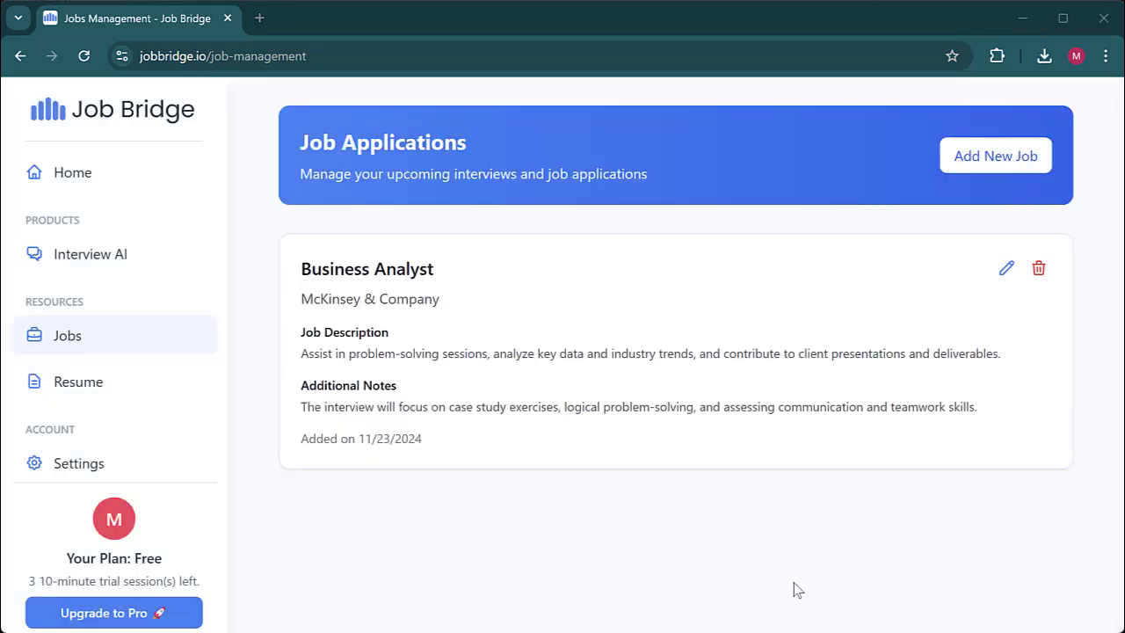
Start an Interview AI session with the Business Analyst job selected.
click(136, 257)
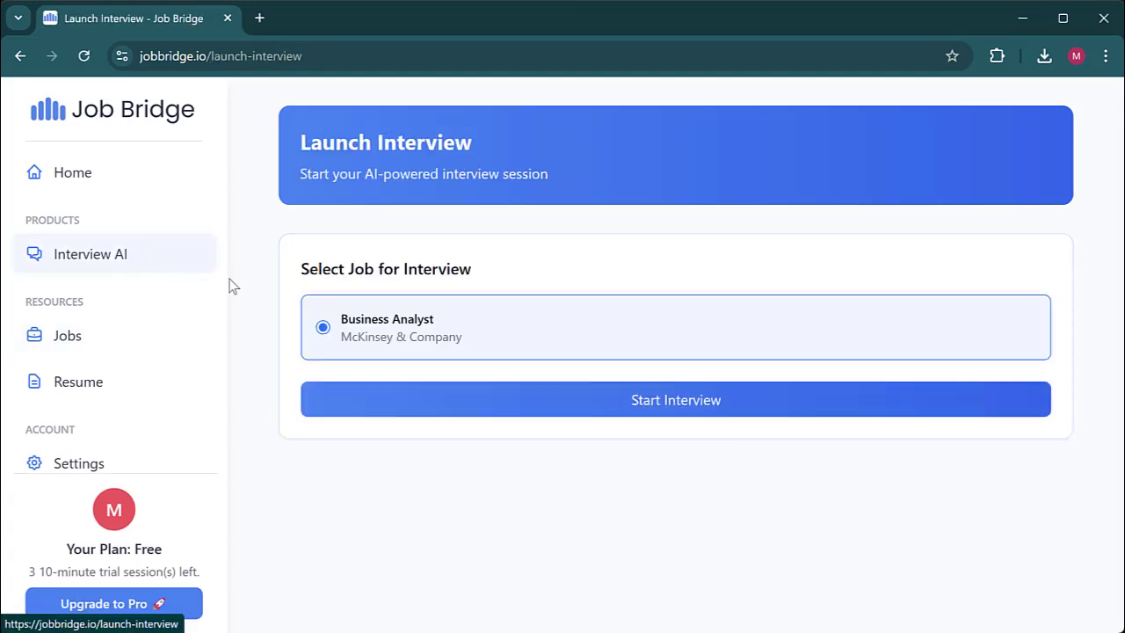
click(517, 407)
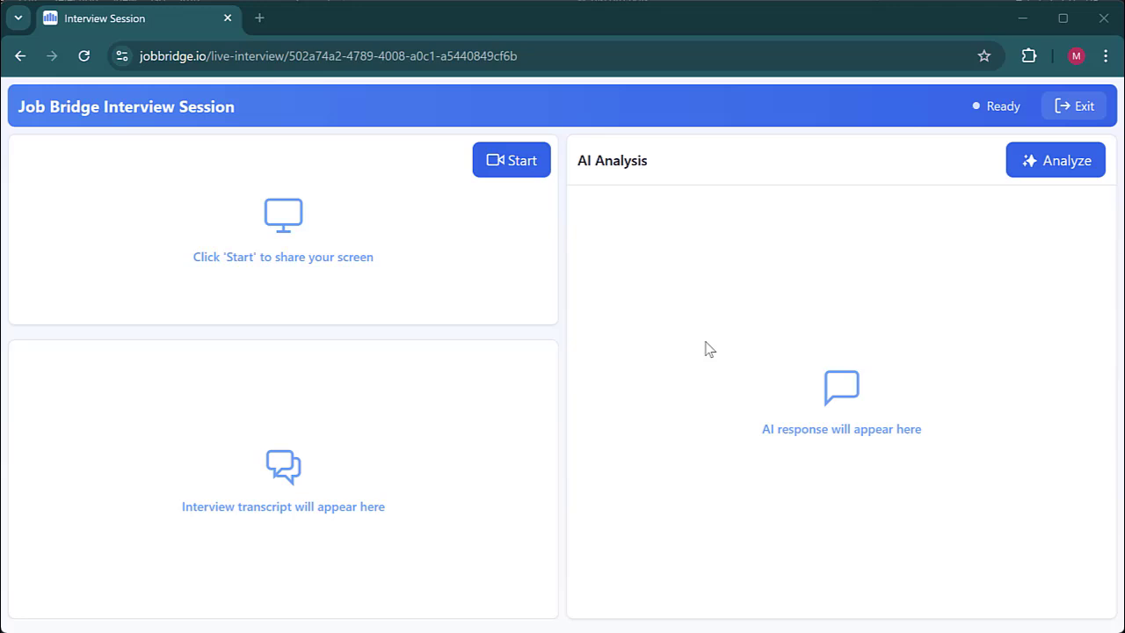
Open the pasted Zoom link in a new tab and join the meeting from the browser.
click(259, 20)
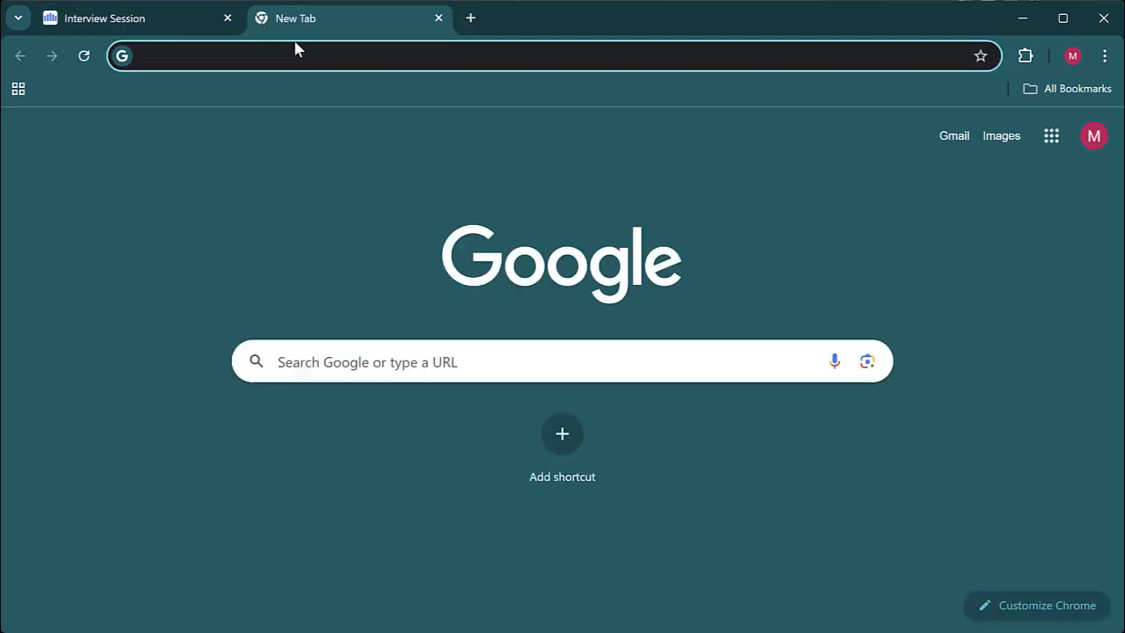
key(ctrl+v)
key(Return)
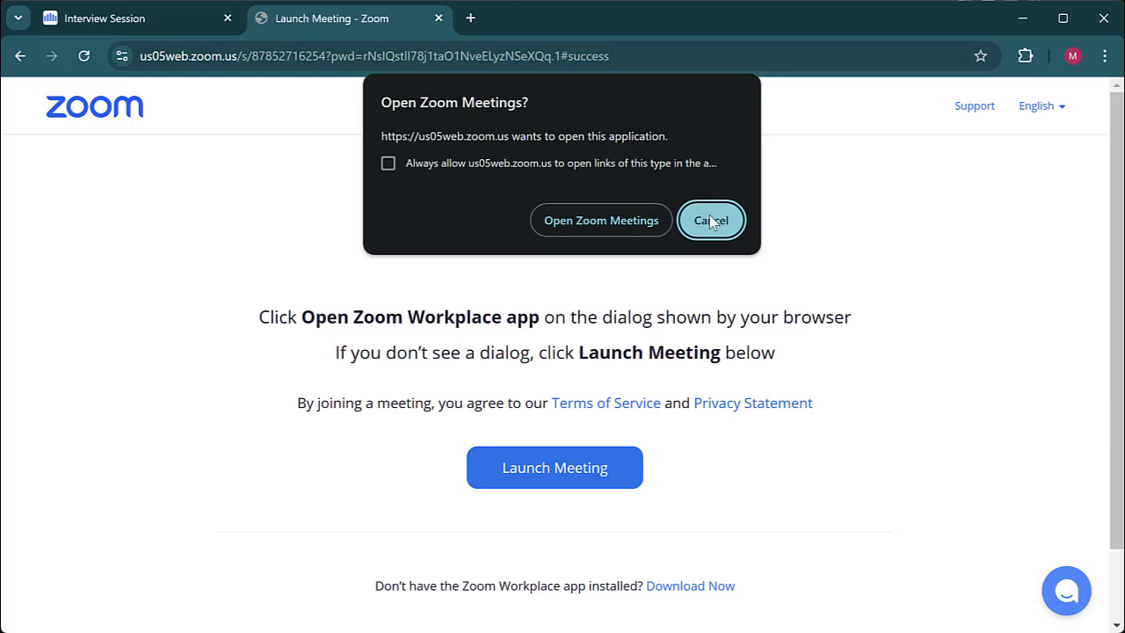
click(711, 218)
click(595, 473)
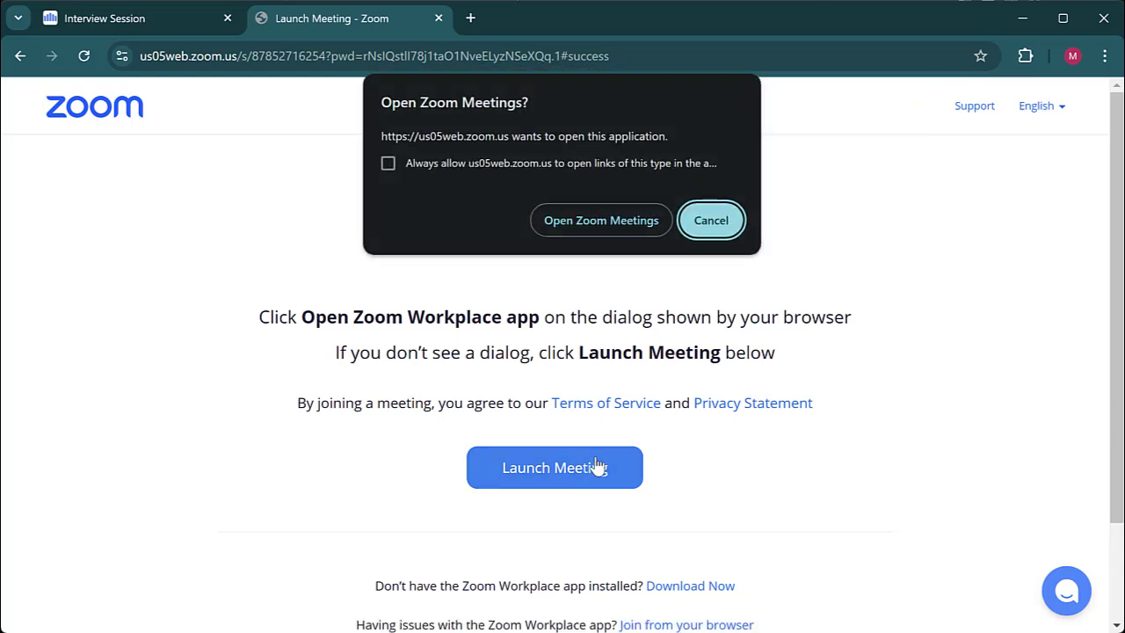
click(696, 221)
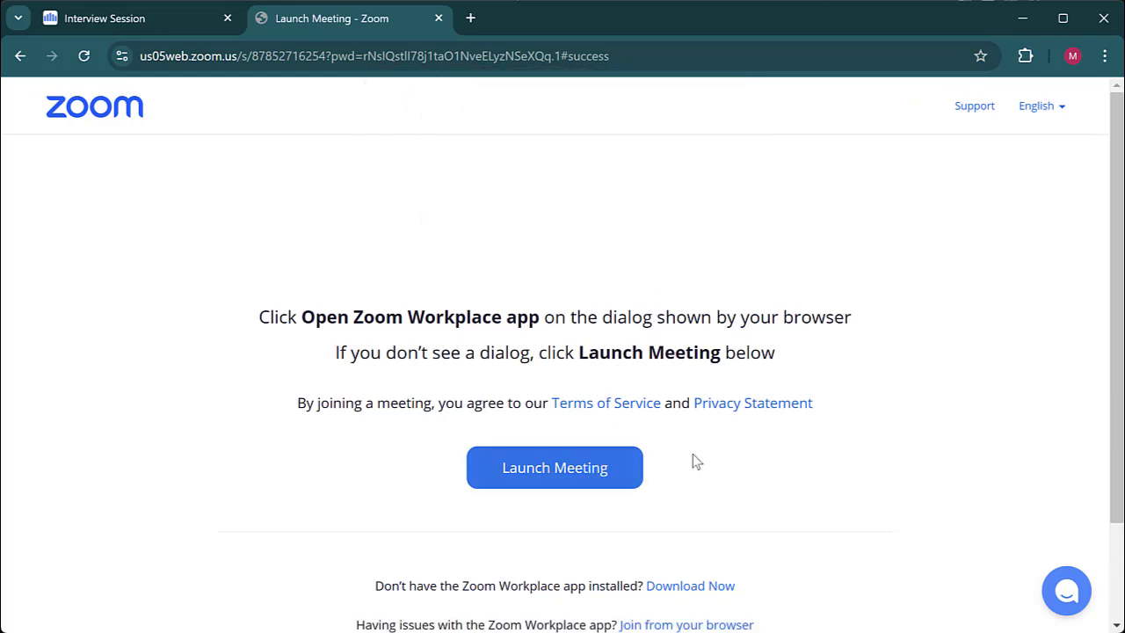
scroll(697, 566, down, 1)
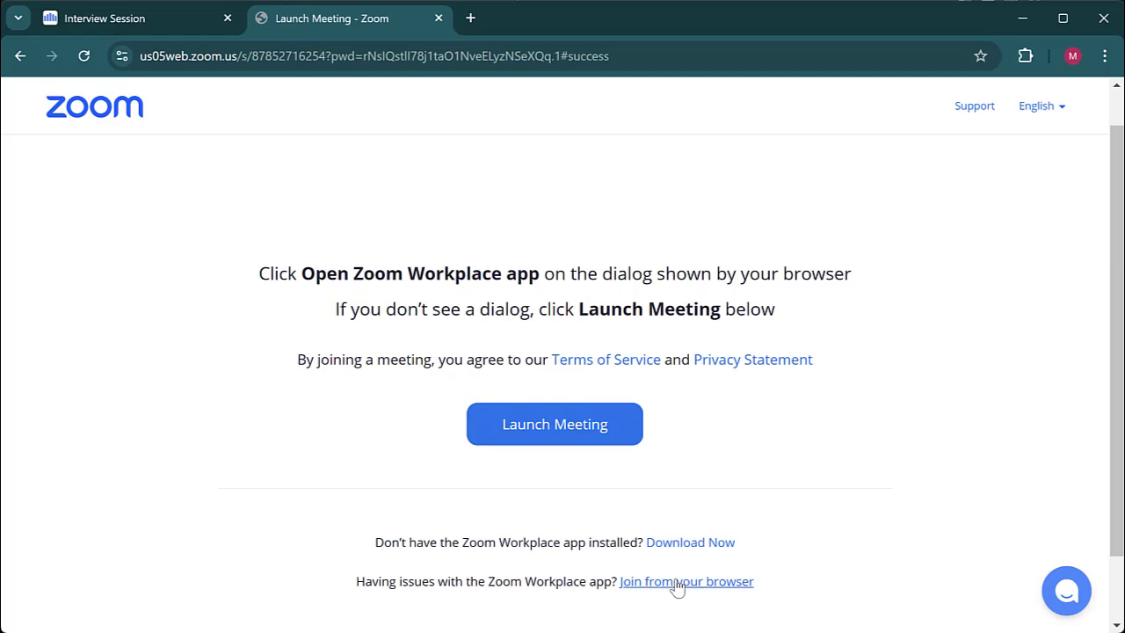
click(677, 584)
Share the Zoom meeting tab with the Job Bridge interview session.
key(ctrl+1)
click(514, 169)
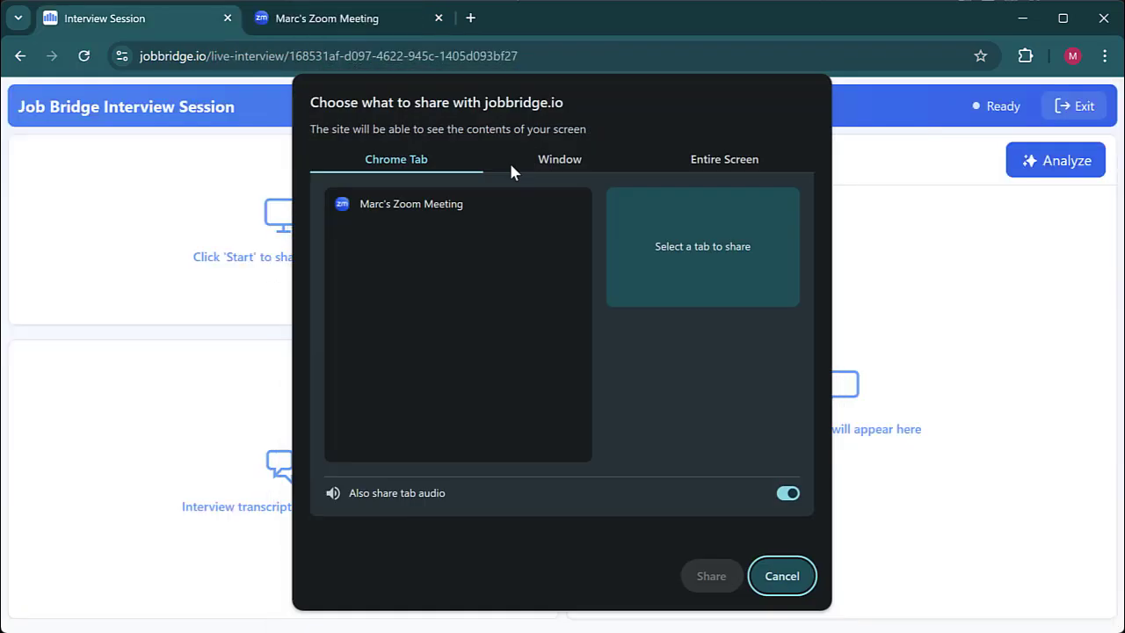
click(457, 208)
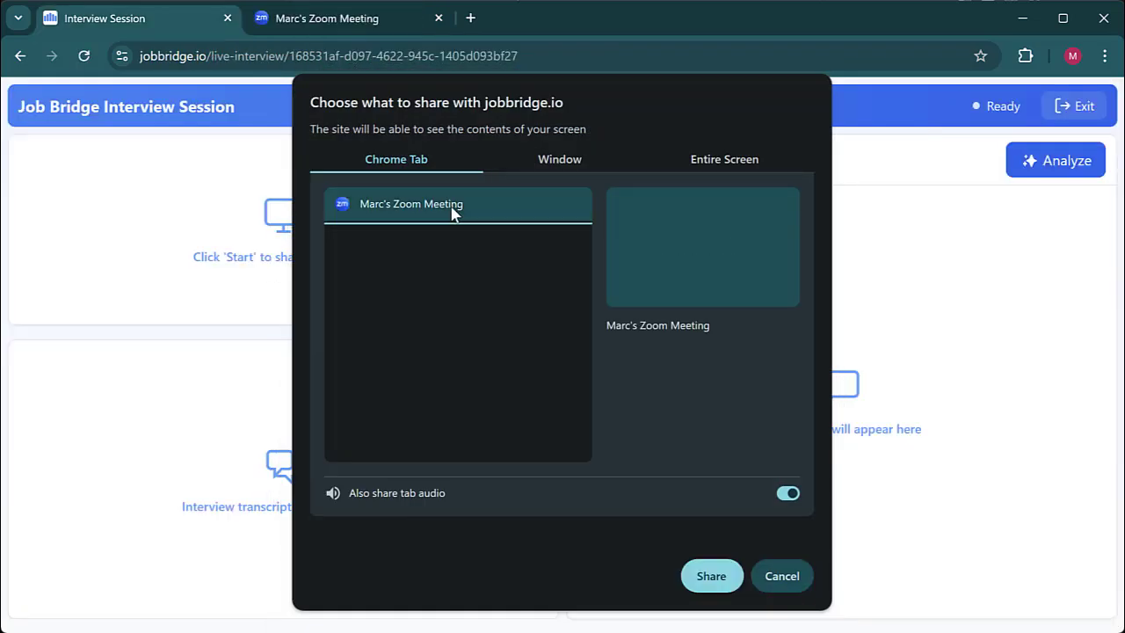
click(709, 577)
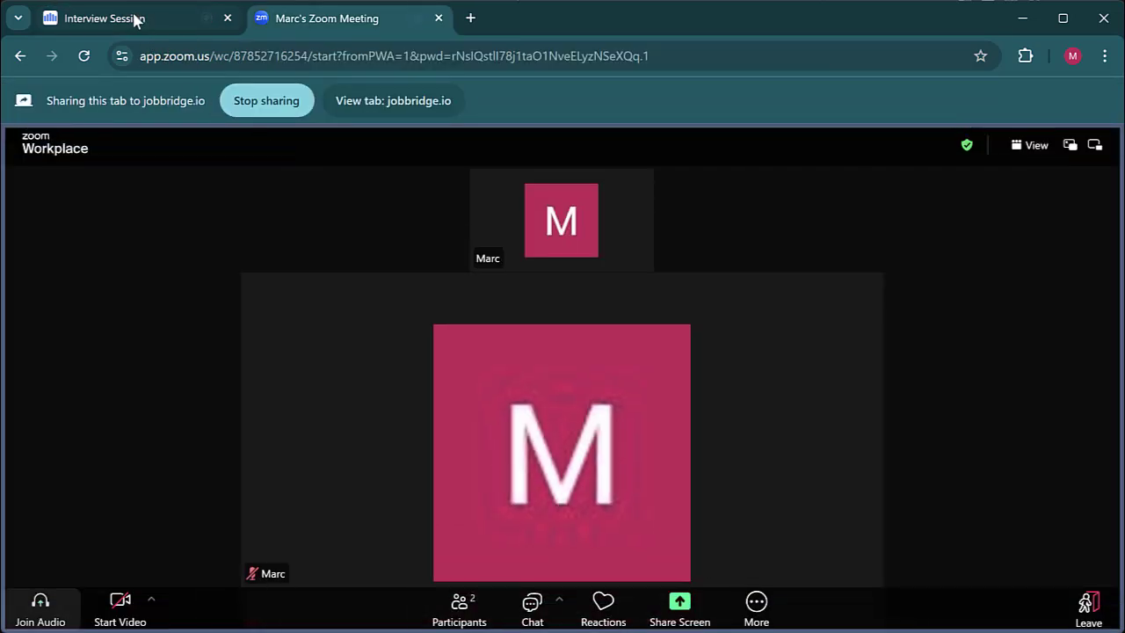
click(133, 20)
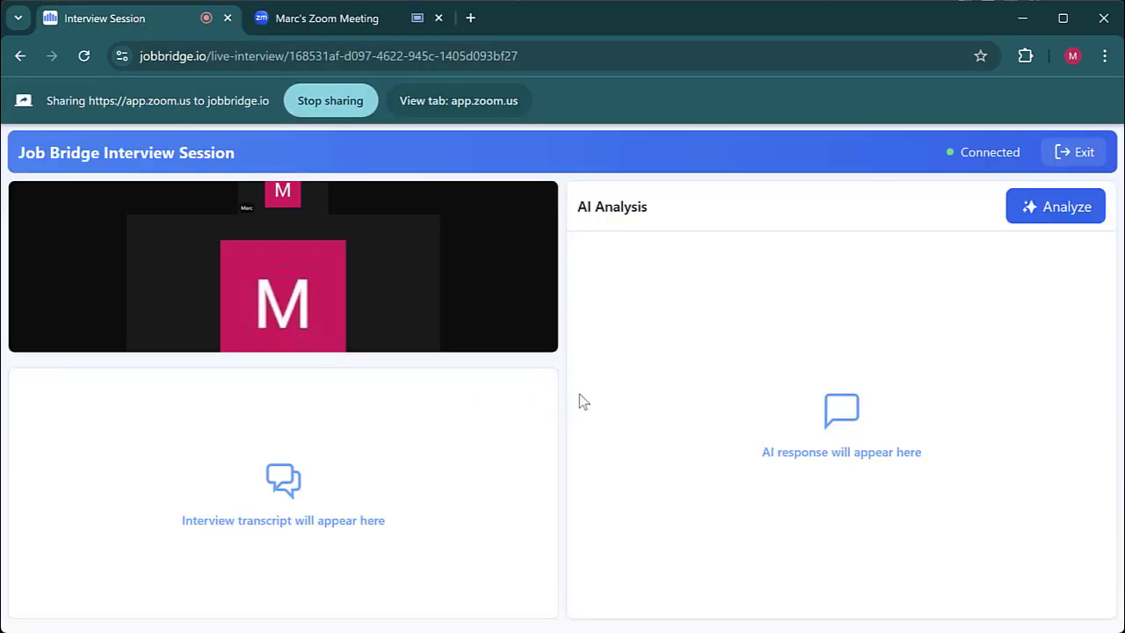